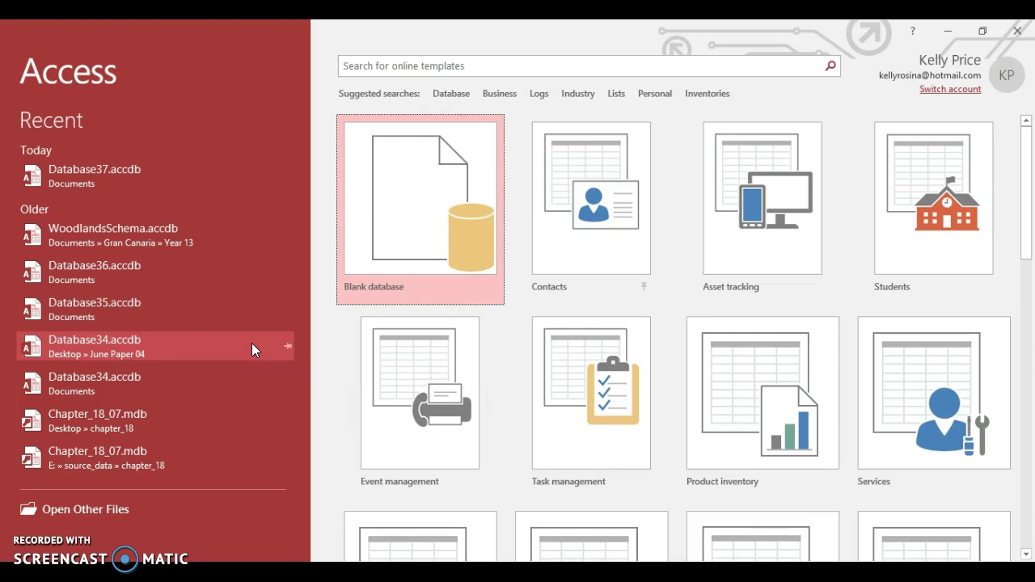
Create a blank database and open its first table in Design view, saving the table as Properties.
double_click(415, 225)
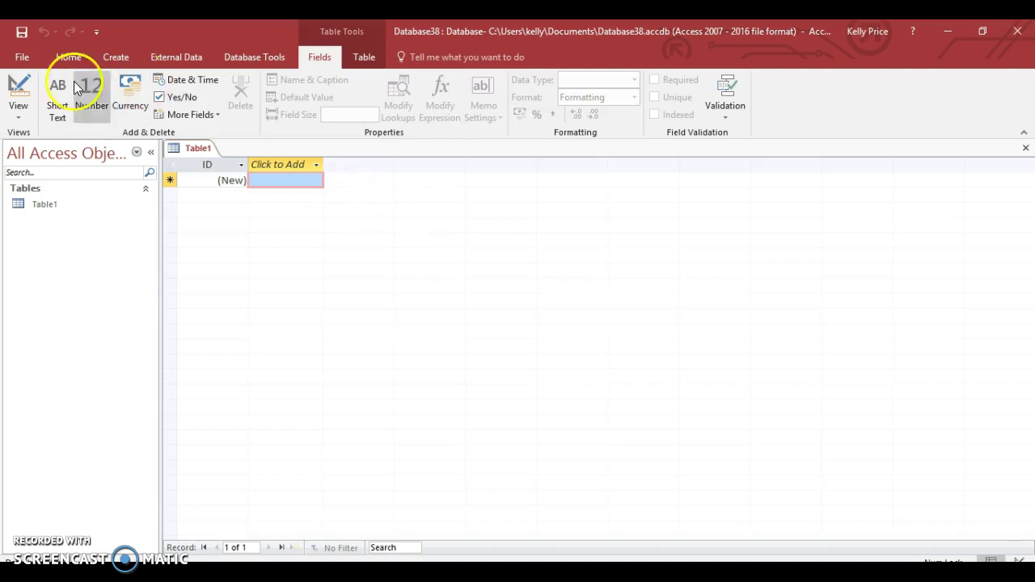
left_click(29, 89)
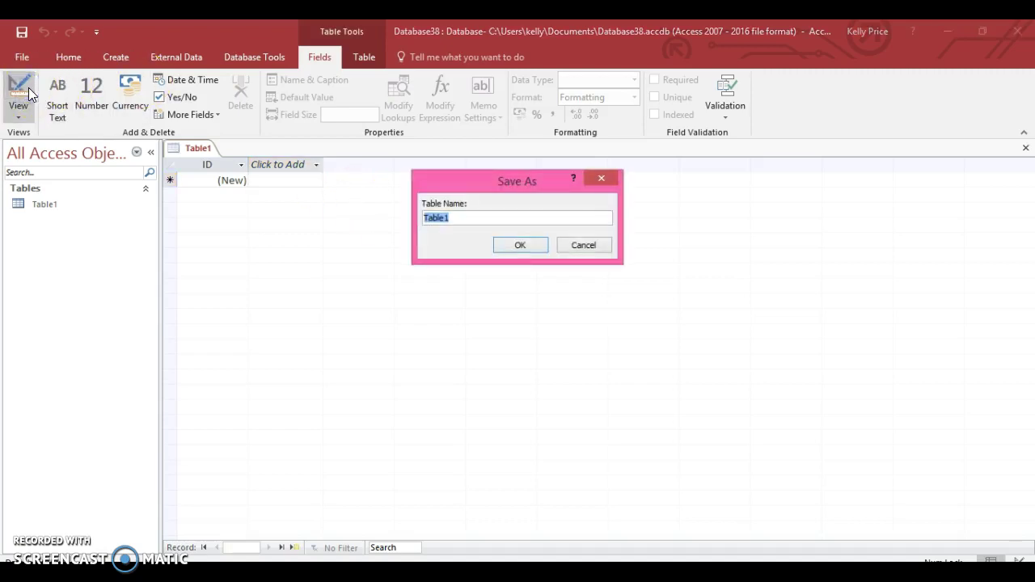
type("Propertie")
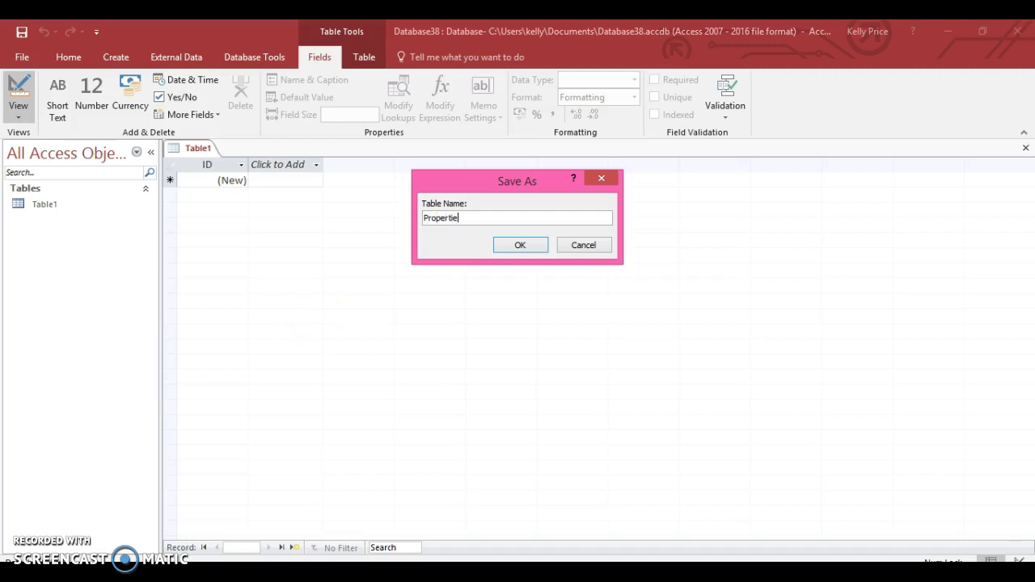
type("s tbl")
key("BackSpace")
key("BackSpace")
key("BackSpace")
key("BackSpace")
left_click(518, 243)
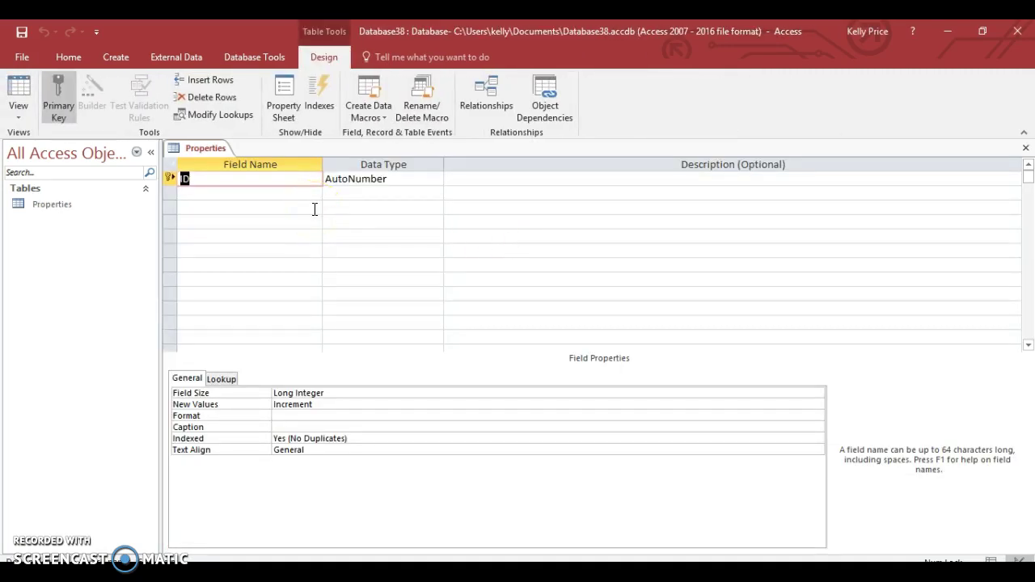
Start the Lookup Wizard for the empty field row below ID, choosing to type in the values.
left_click(296, 234)
left_click(188, 194)
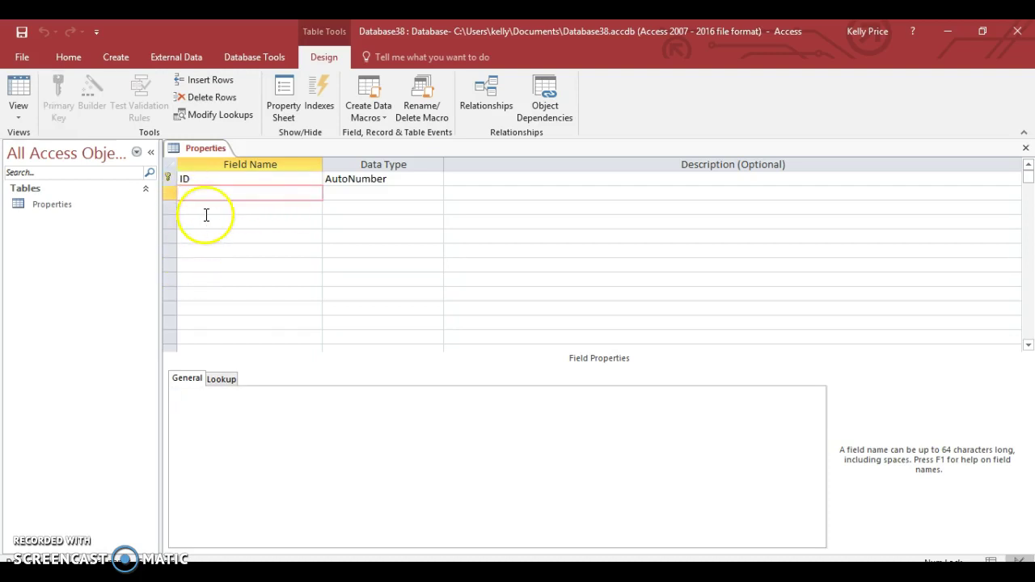
left_click(232, 117)
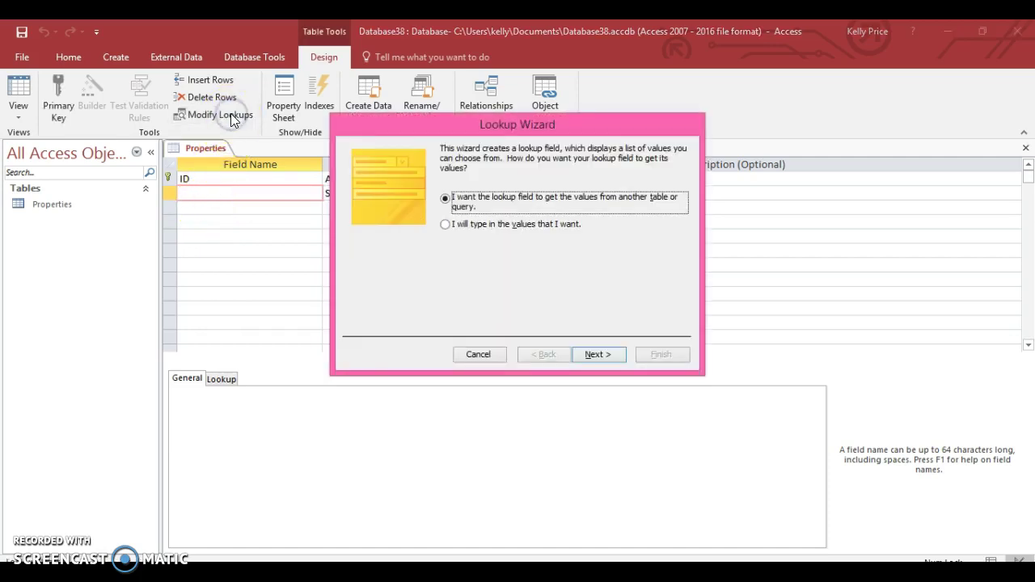
left_click(445, 224)
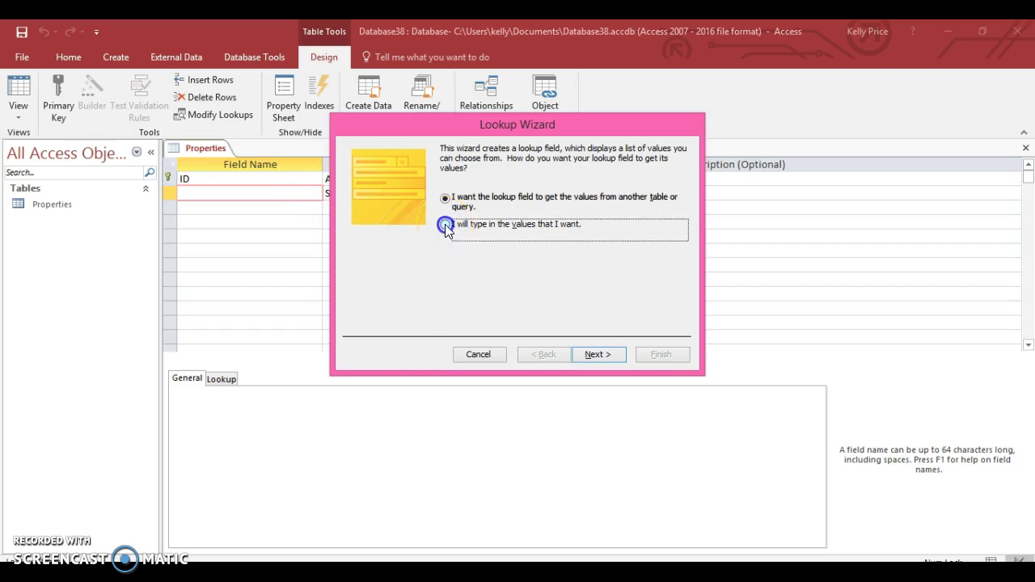
left_click(595, 354)
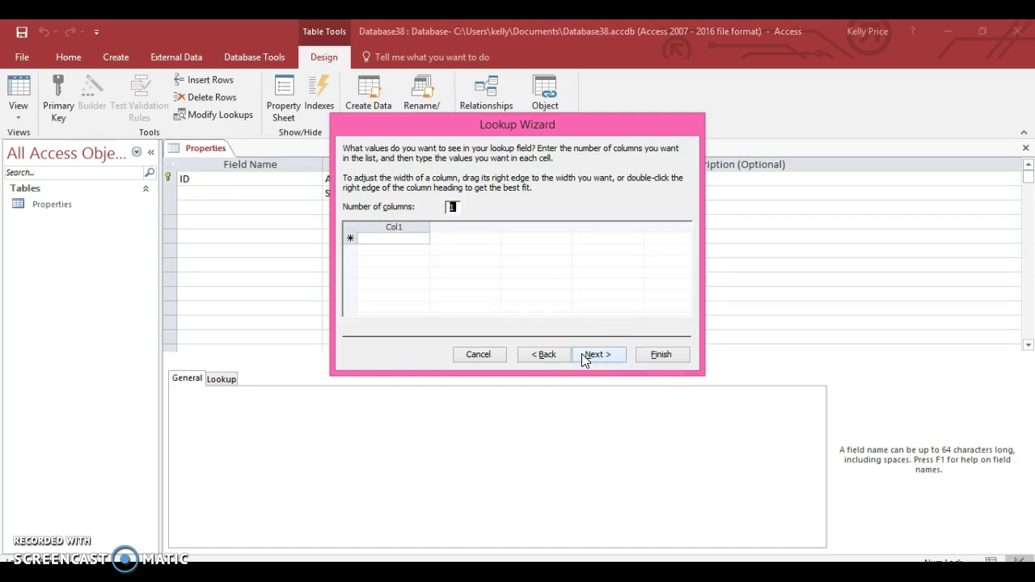
left_click(581, 353)
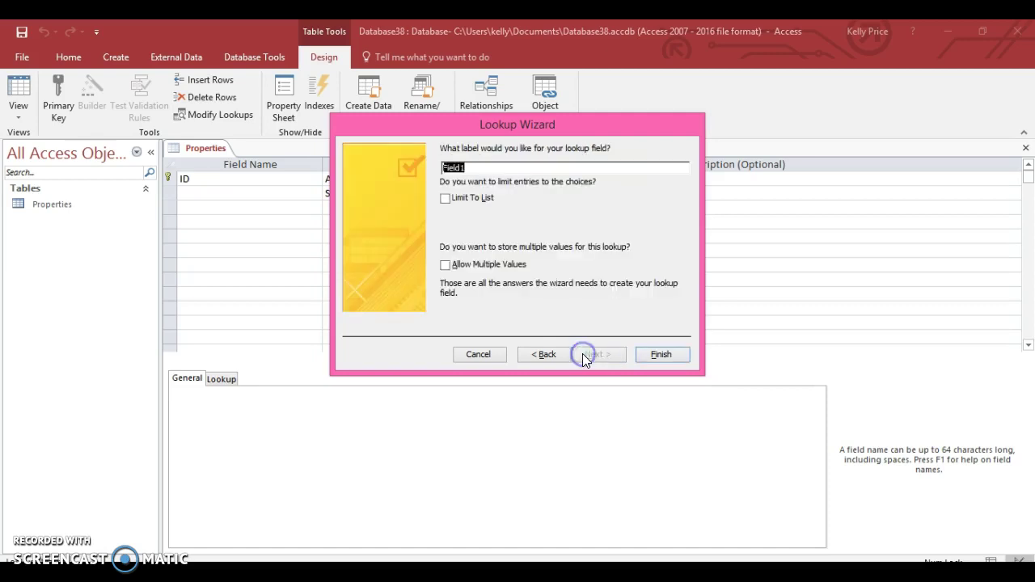
left_click(546, 356)
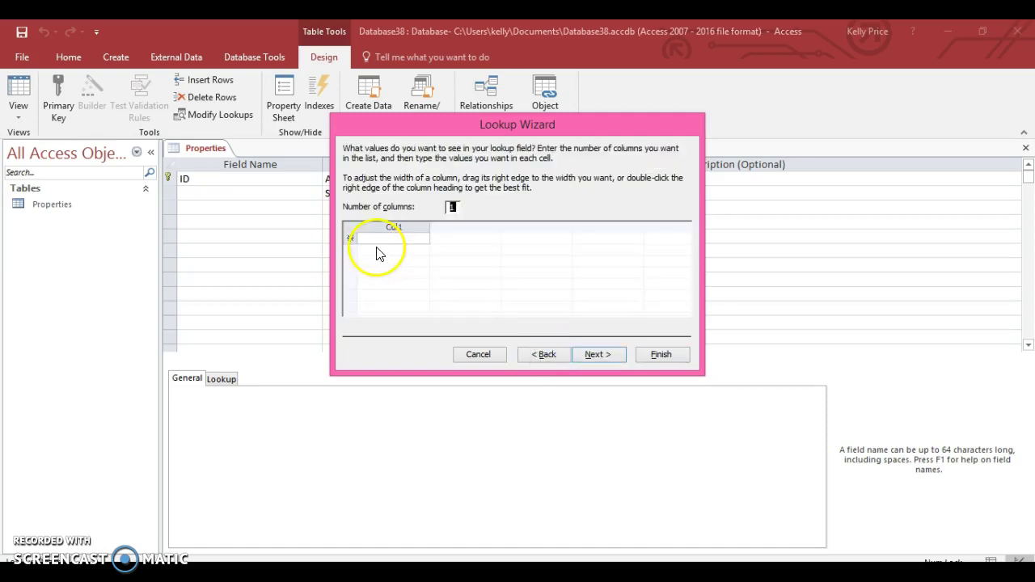
Enter House and Apartment as the first two values of the single-column lookup list.
left_click(386, 238)
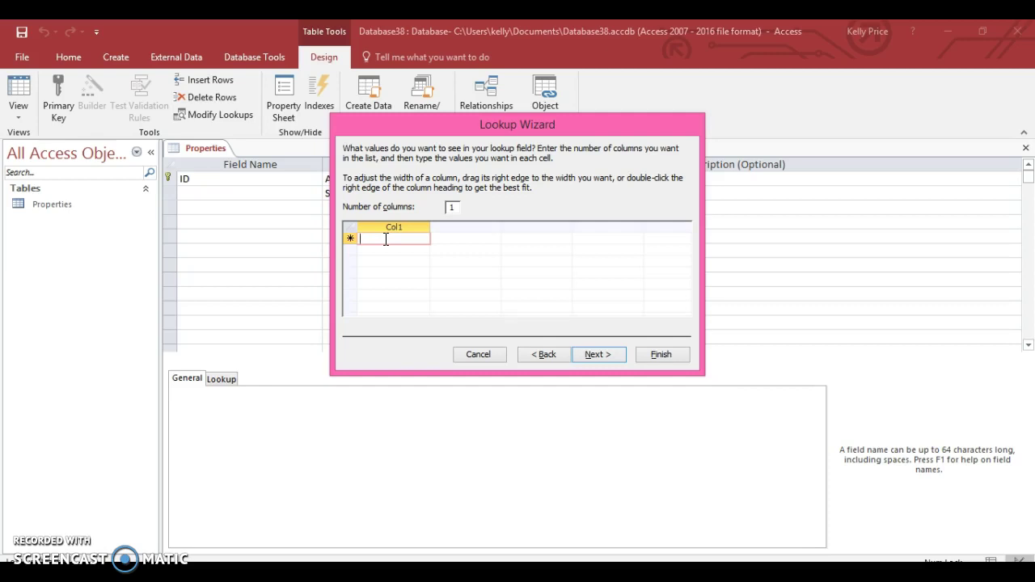
type("House")
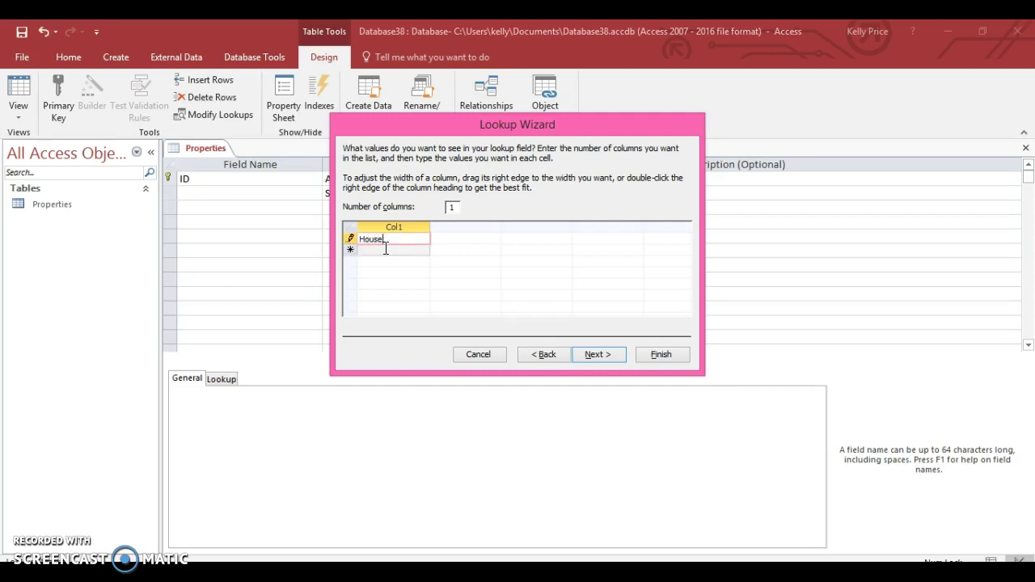
left_click(385, 249)
type("A")
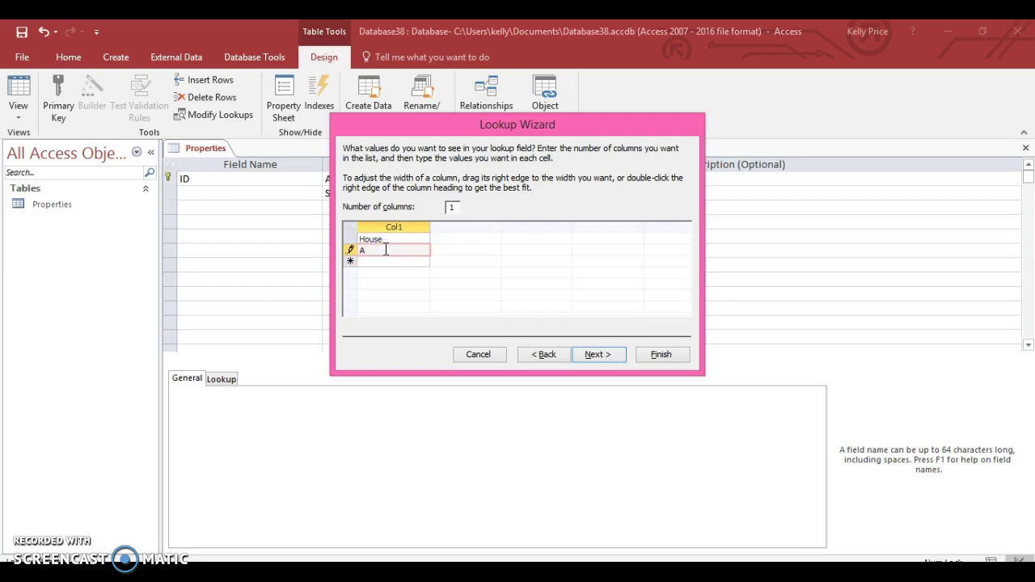
type("partment")
Add Semi Detatched and Bungalow as the third and fourth values of the lookup list.
left_click(387, 261)
type("Semi D")
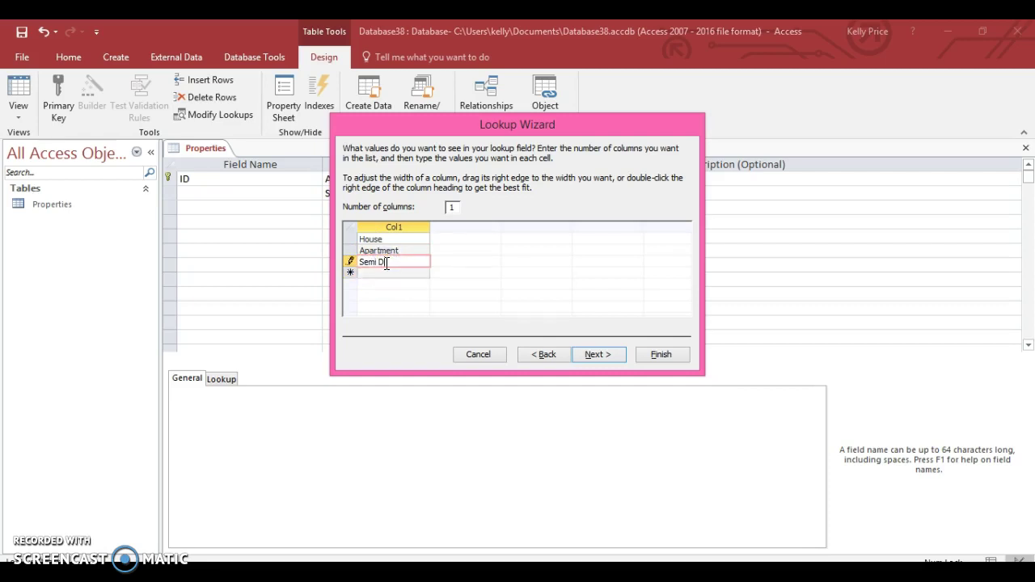
type("etached")
left_click(388, 276)
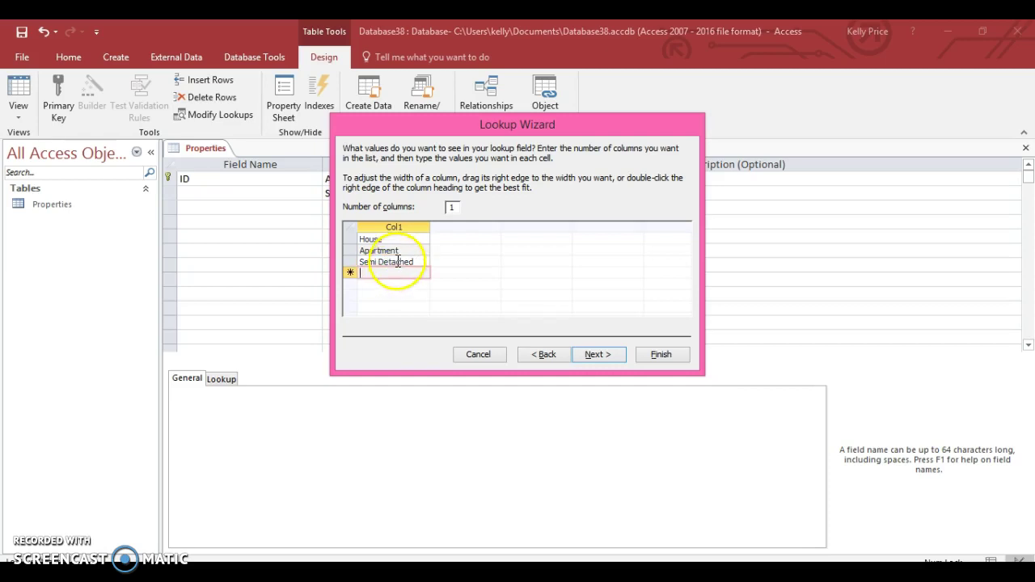
left_click(396, 263)
type("t")
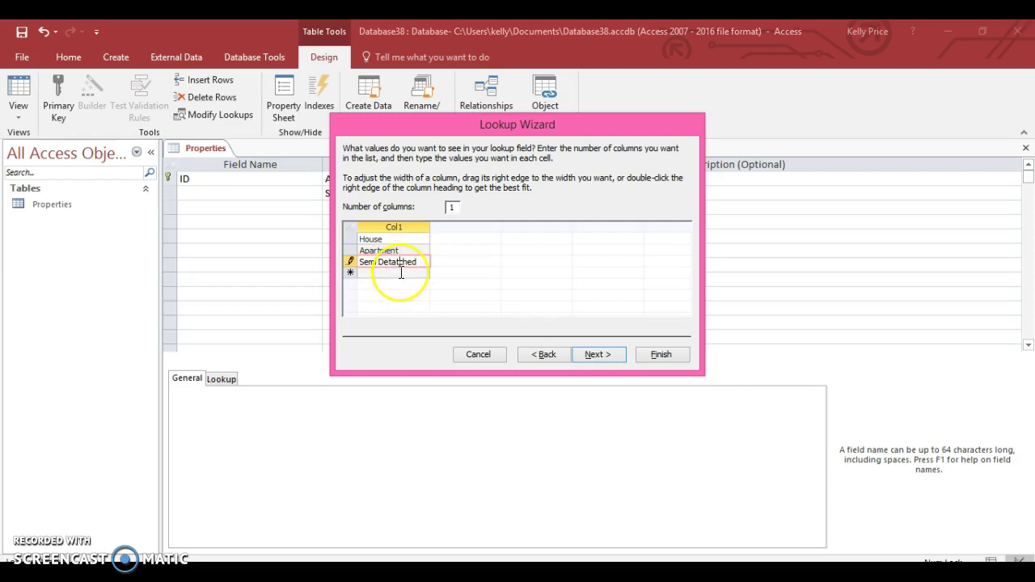
left_click(402, 273)
type("B")
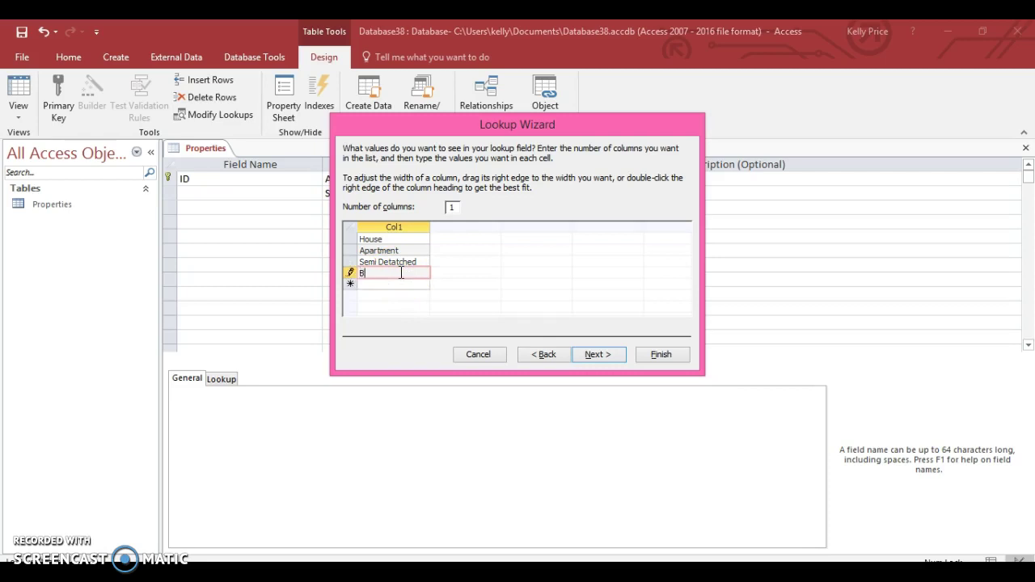
type("ungalow")
left_click(401, 285)
Label the lookup field Property_Type and finish the wizard.
left_click(589, 355)
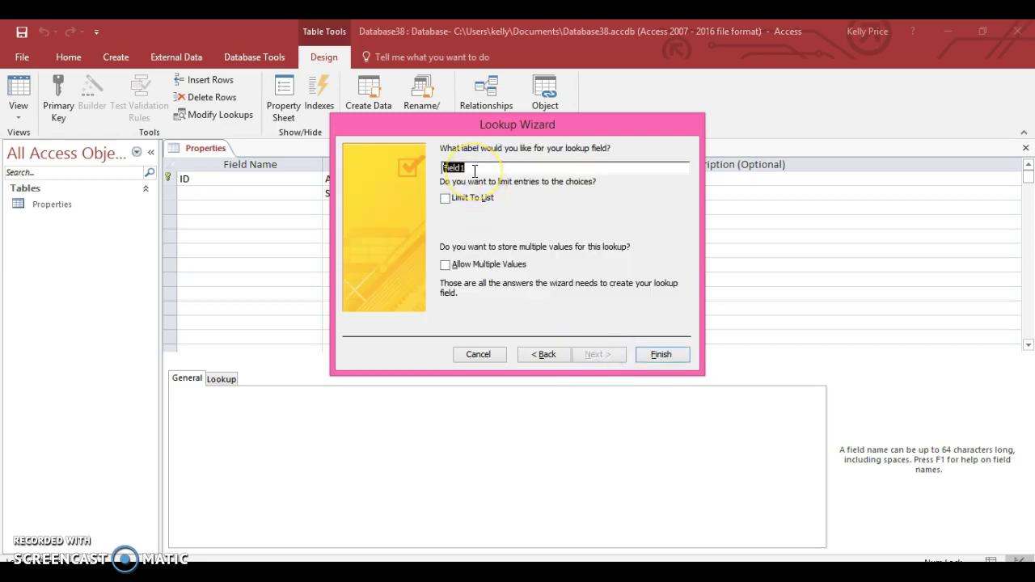
type("P")
key("BackSpace")
type("Poperty")
key("BackSpace")
key("BackSpace")
key("BackSpace")
key("BackSpace")
key("BackSpace")
key("BackSpace")
type("roperty Type")
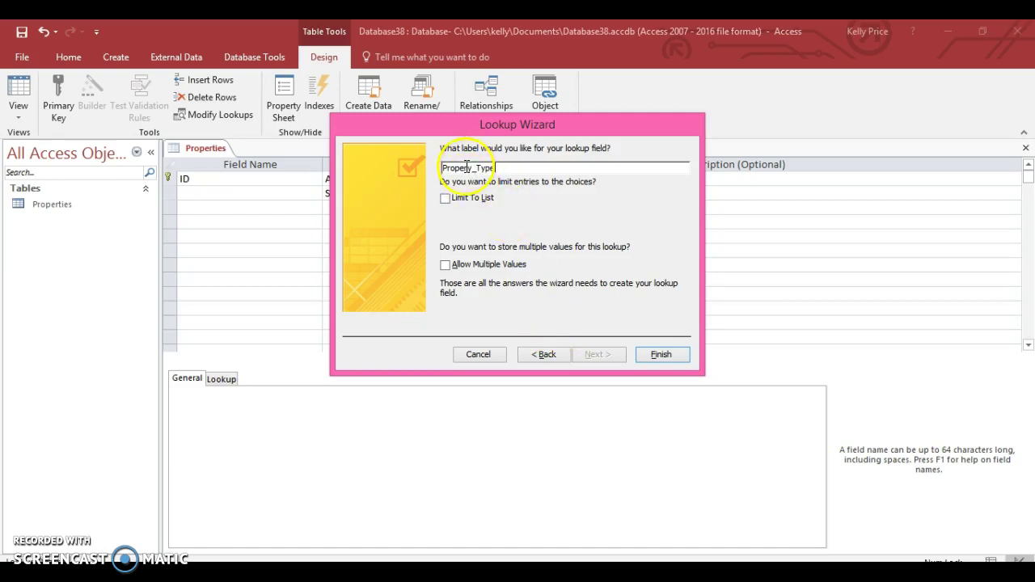
left_click(466, 167)
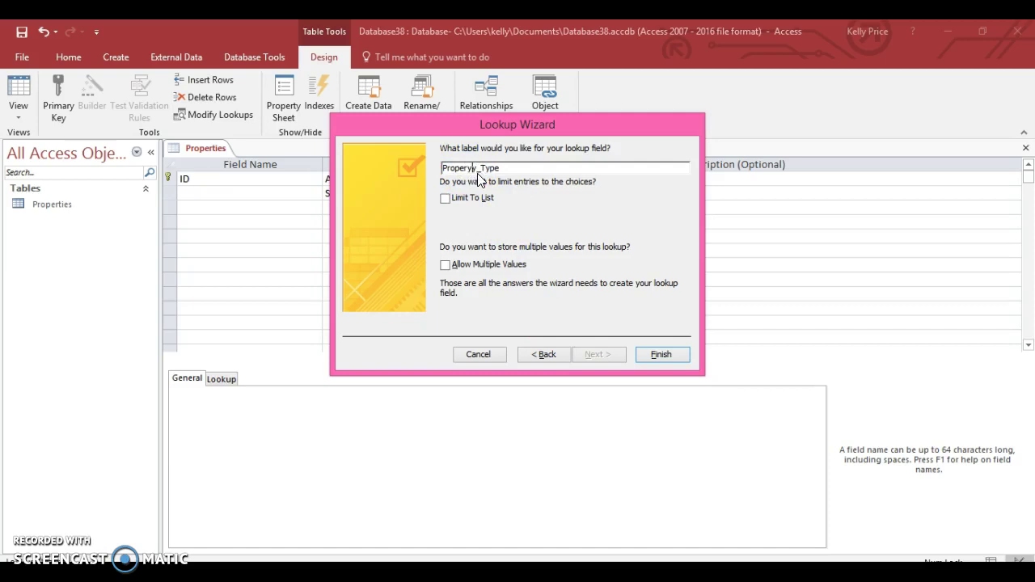
type("t")
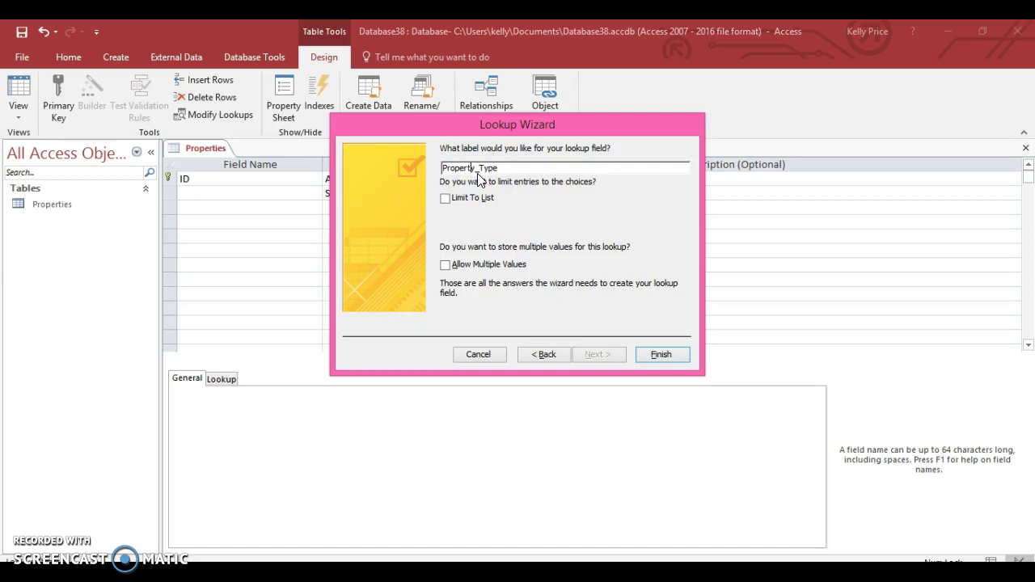
left_click(657, 355)
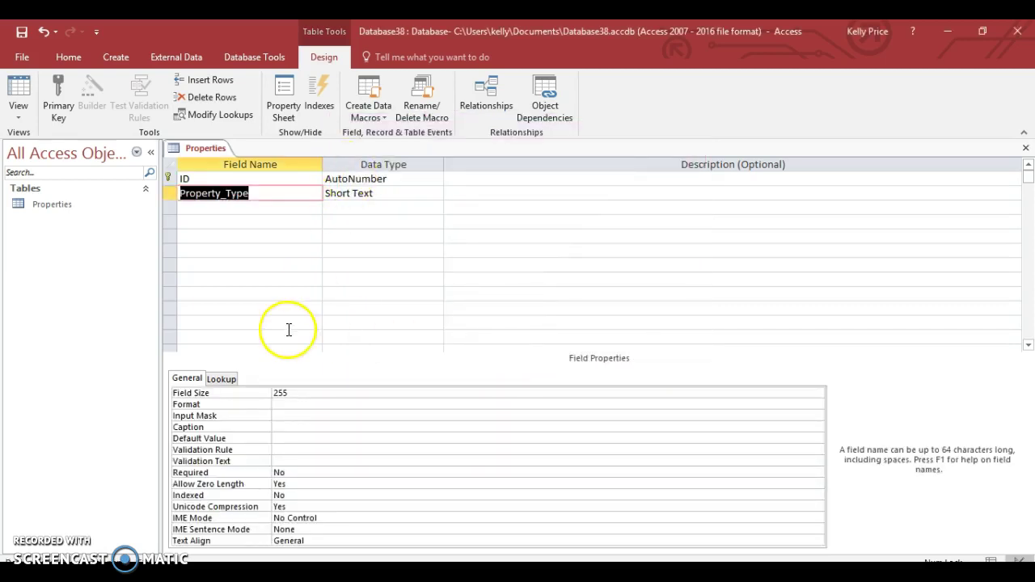
Save the Properties table, switch to Datasheet view and display the Property_Type choices for the new record.
left_click(21, 96)
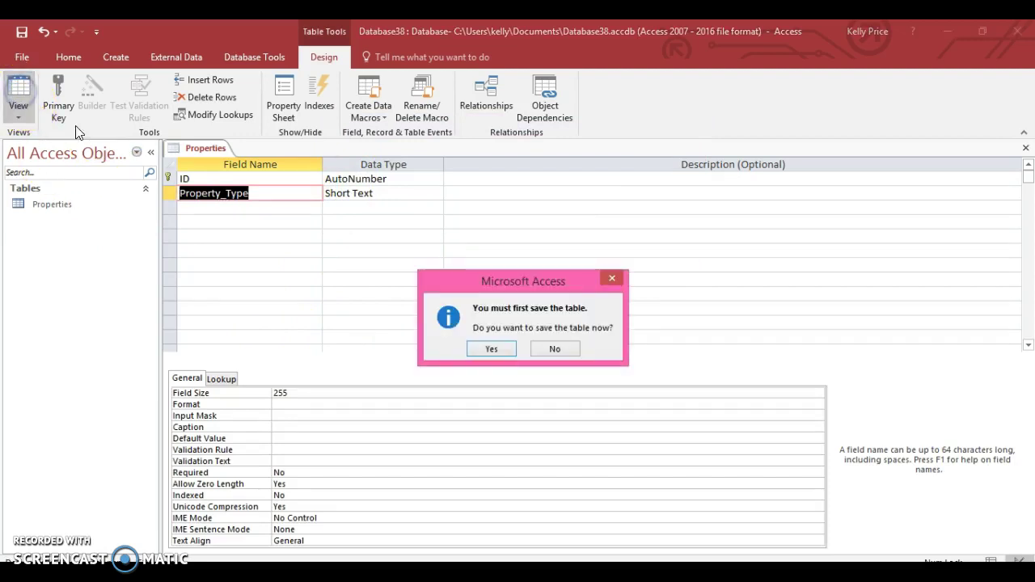
left_click(474, 351)
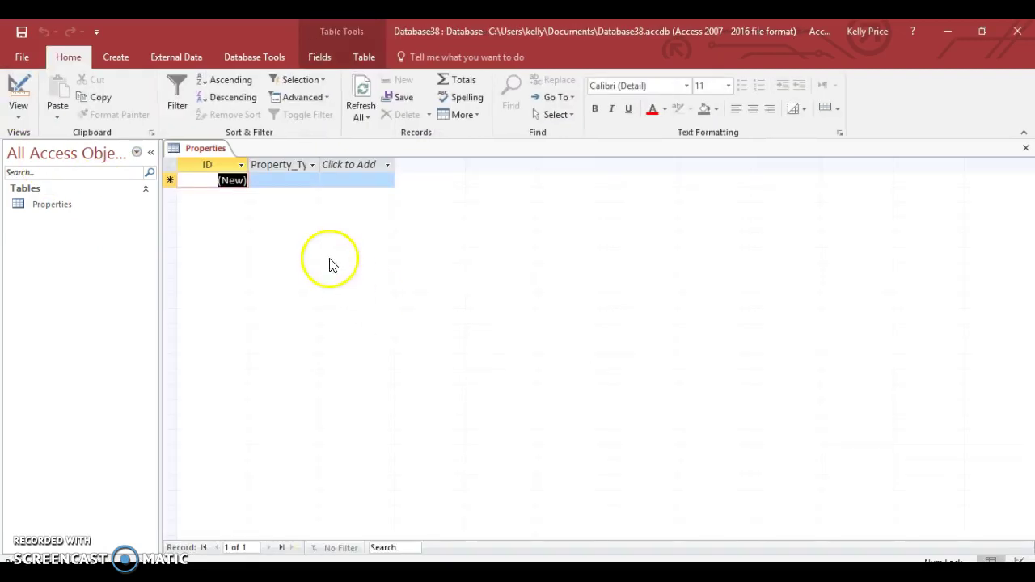
left_click(293, 181)
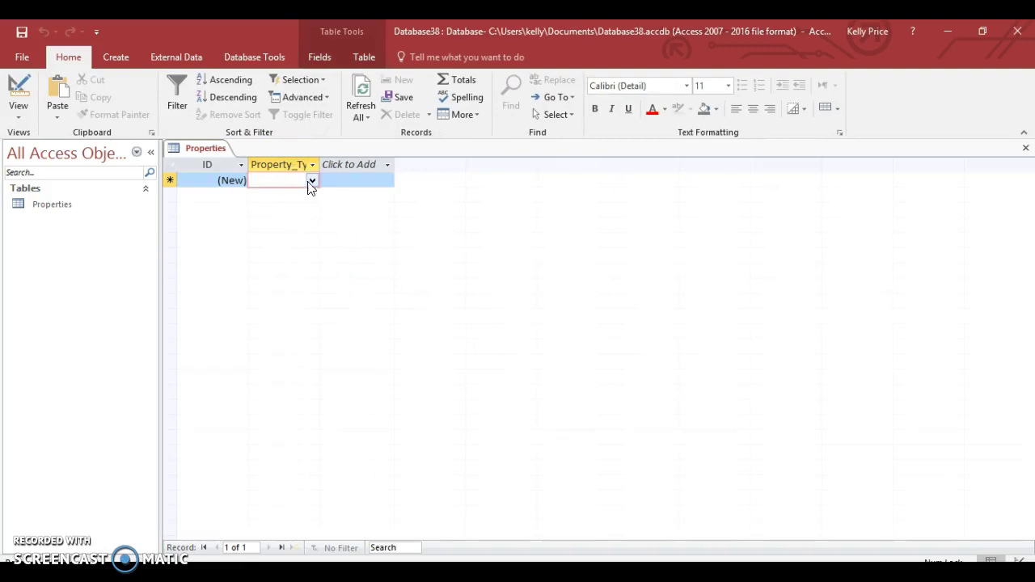
left_click(313, 182)
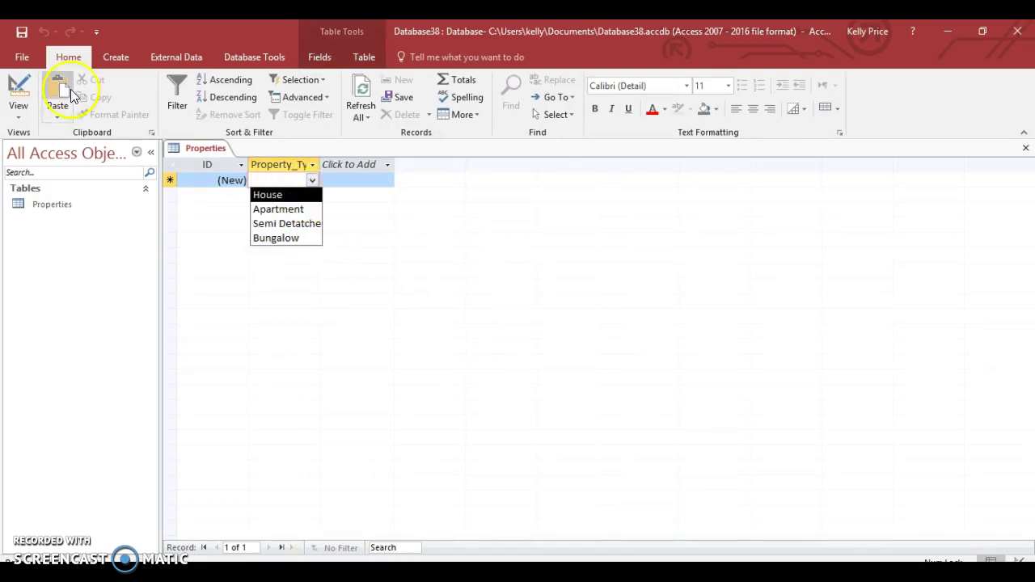
Return to Design view and start a second lookup with typed-in values in the empty row below Property_Type.
left_click(21, 89)
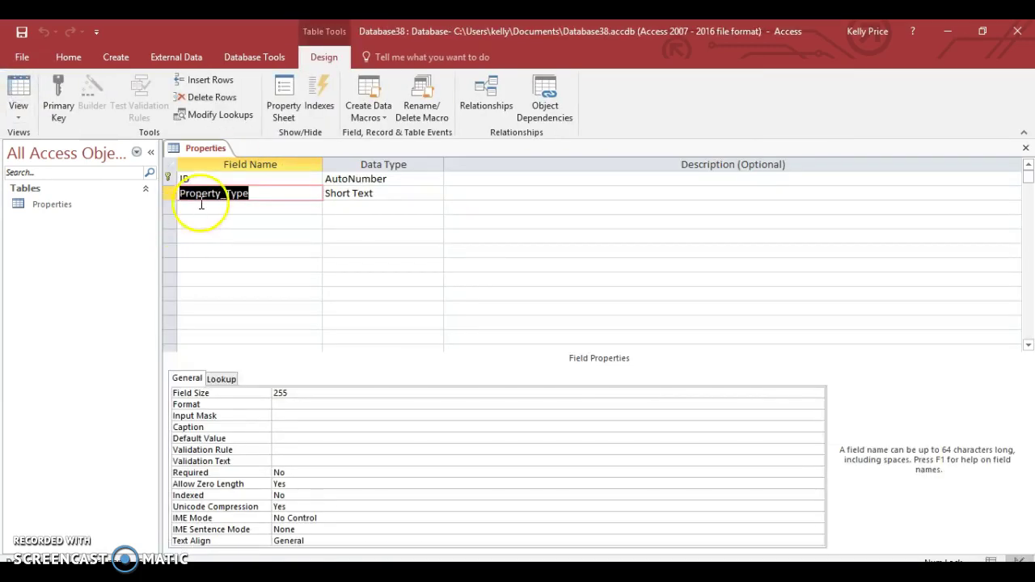
left_click(199, 209)
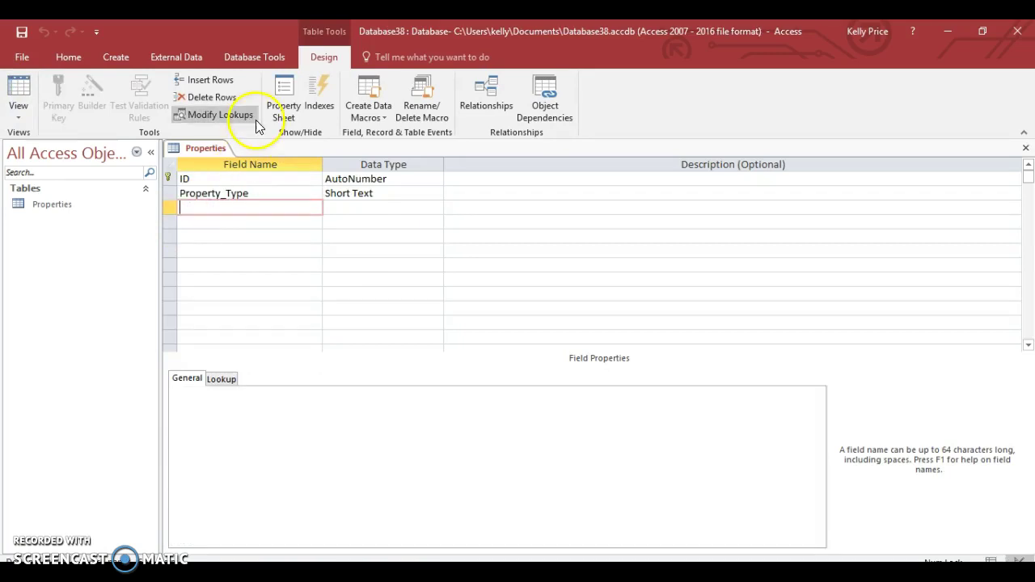
left_click(219, 116)
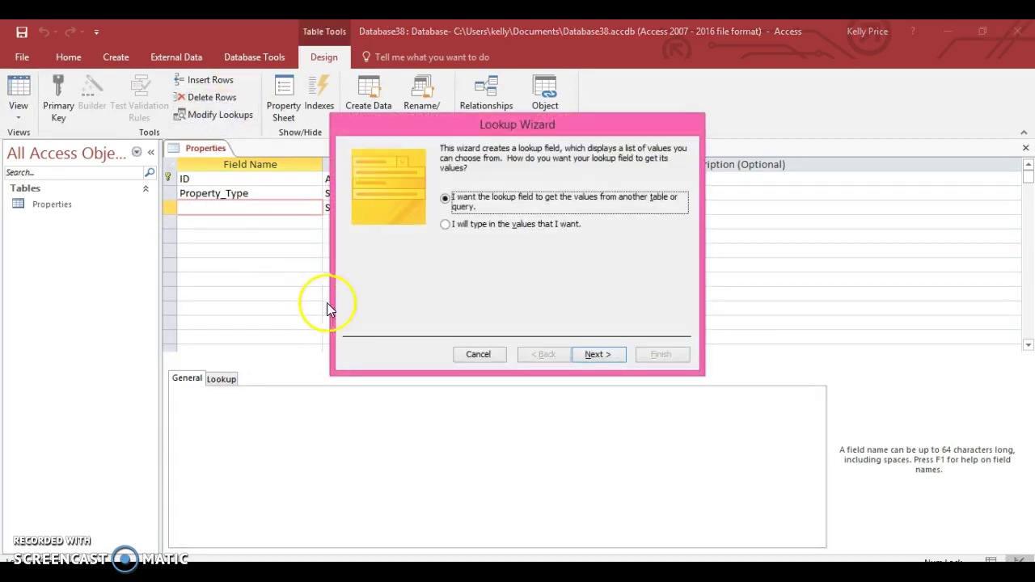
left_click(454, 228)
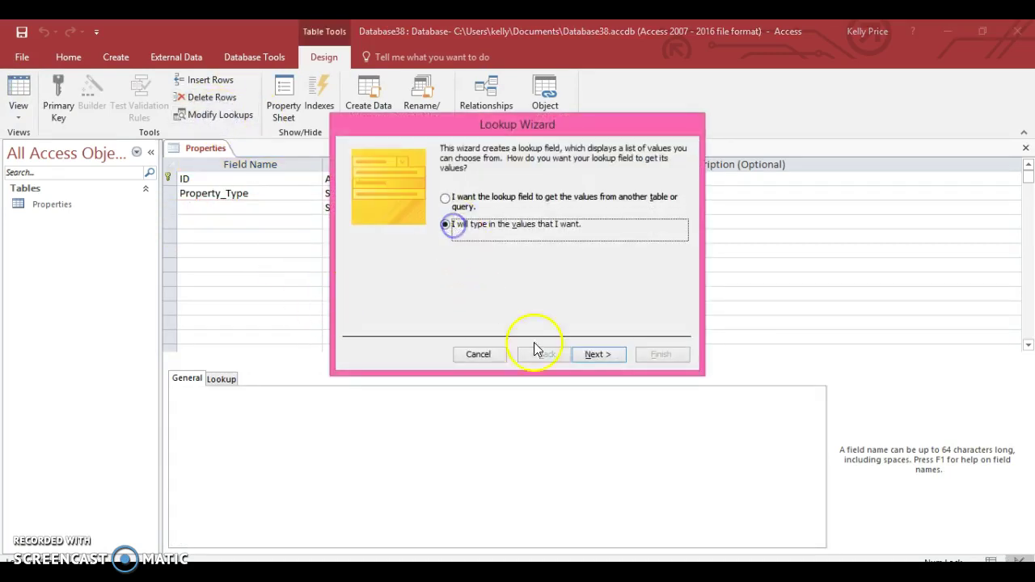
left_click(596, 355)
Enter With Bath and Shower Only as the first two values of the second lookup list.
left_click(417, 235)
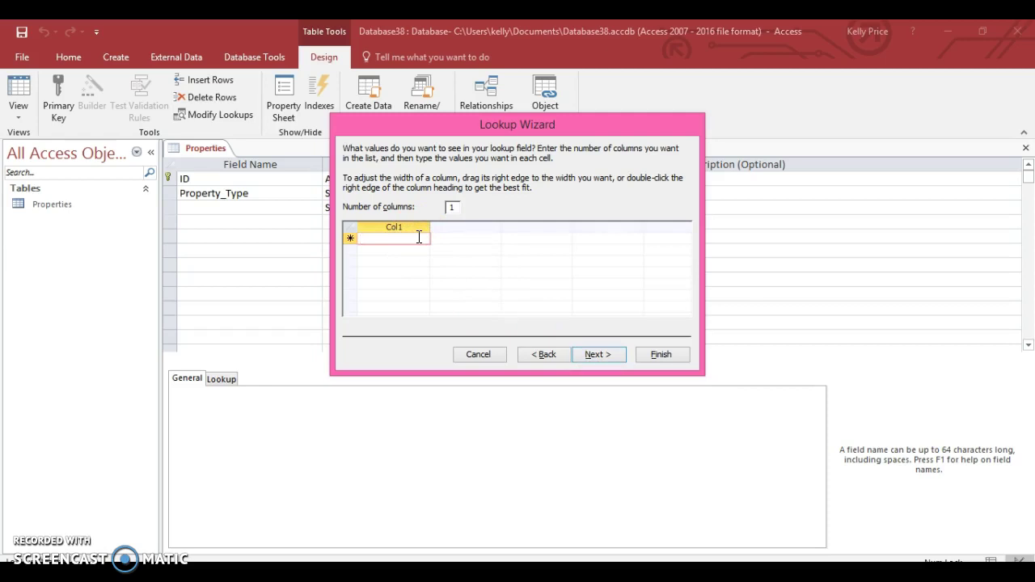
type("With")
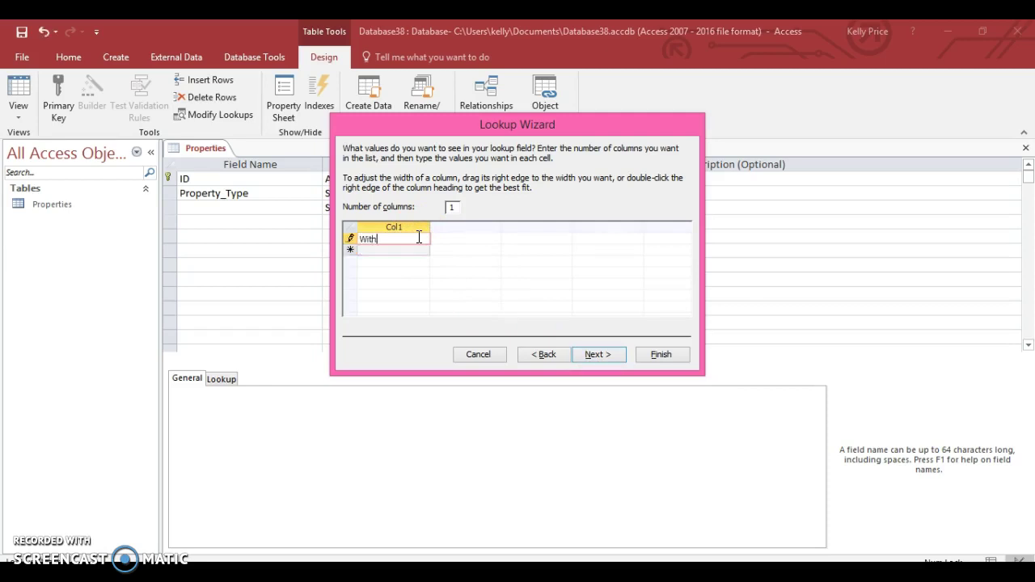
type(" Bath")
left_click(415, 247)
left_click(417, 252)
type("Wi")
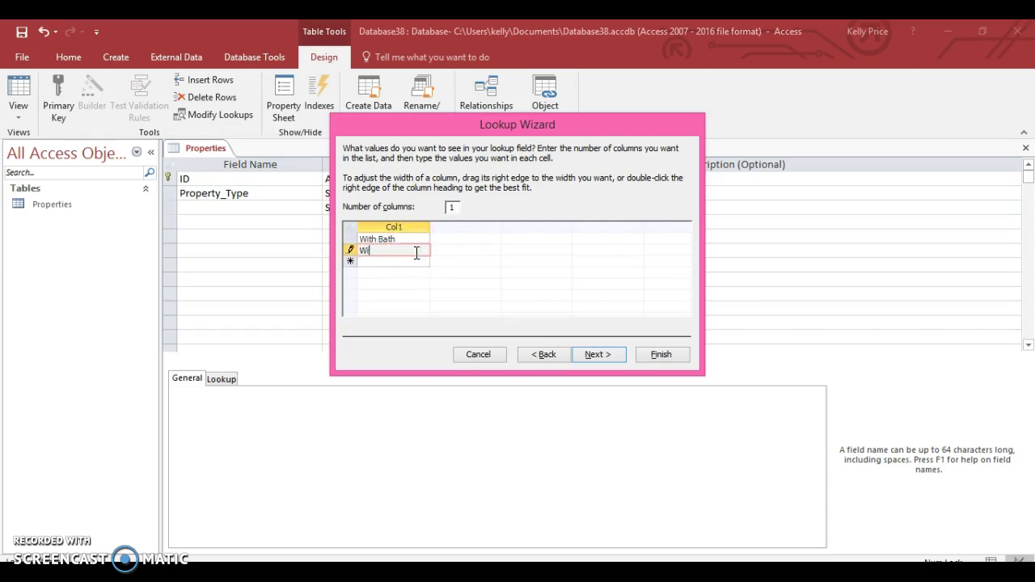
key("BackSpace")
key("BackSpace")
type("Shower Only")
Add Wet Room and Bath and Shower as the third and fourth values of the lookup list.
left_click(413, 262)
type("Wet Roo")
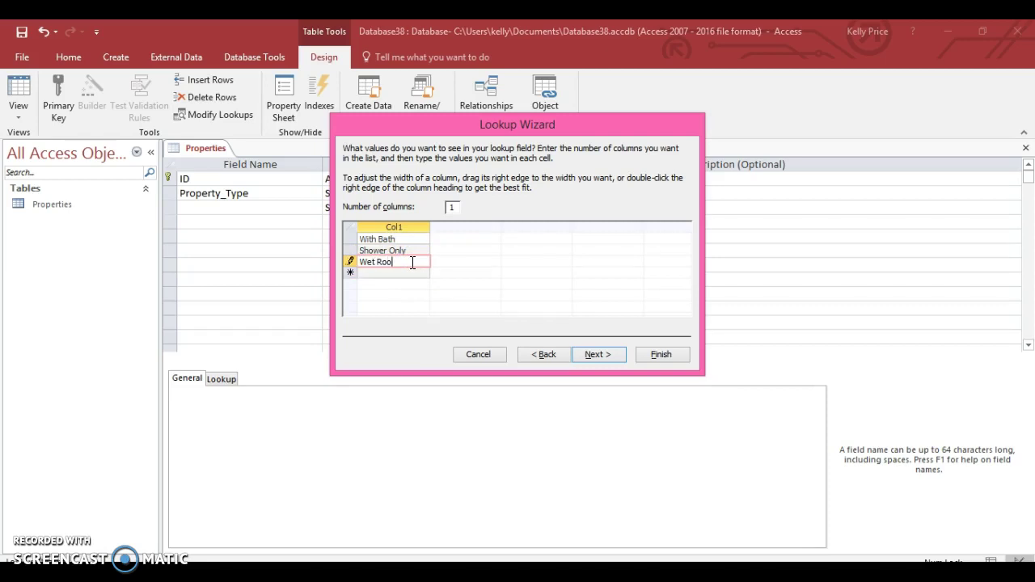
type("m")
left_click(412, 273)
type("Bath")
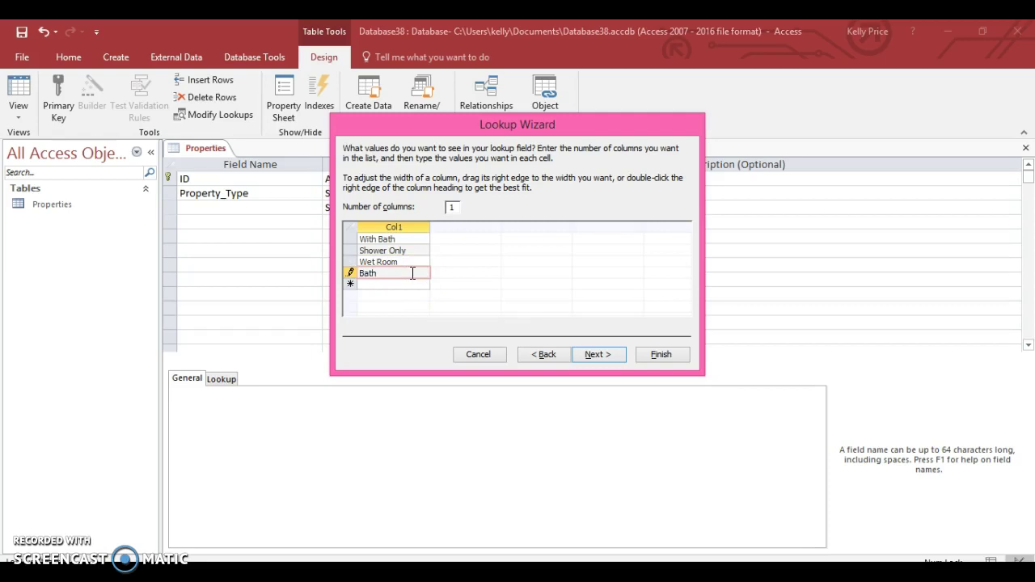
type(" and Shower")
Label the lookup field Bathroom and finish the wizard.
left_click(606, 358)
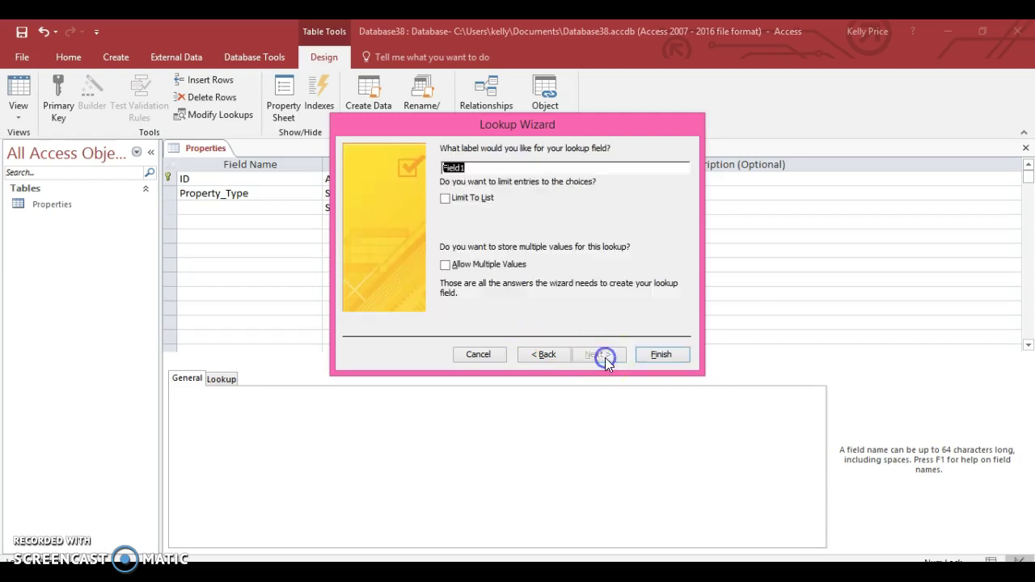
type("Bathroom")
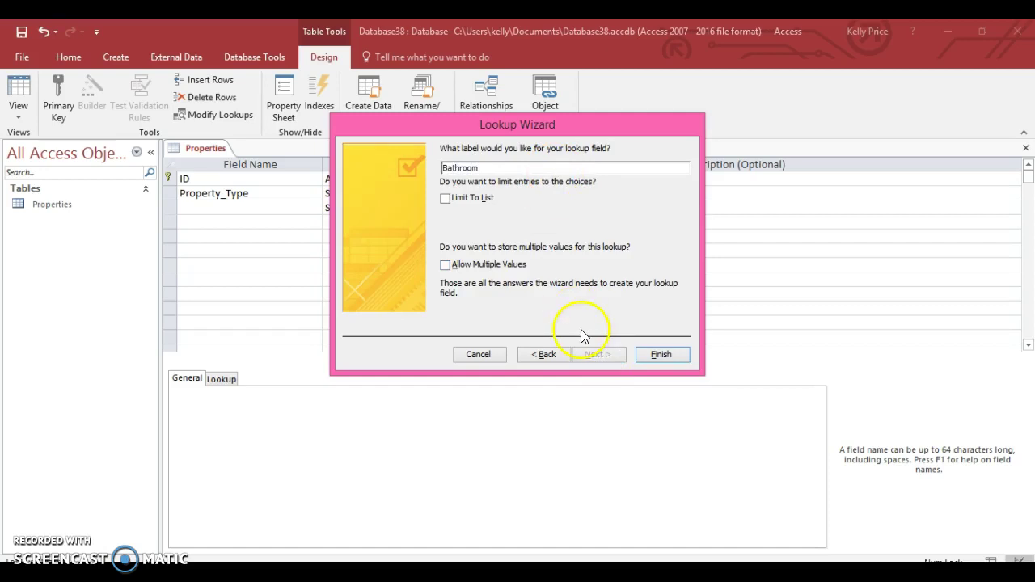
left_click(660, 354)
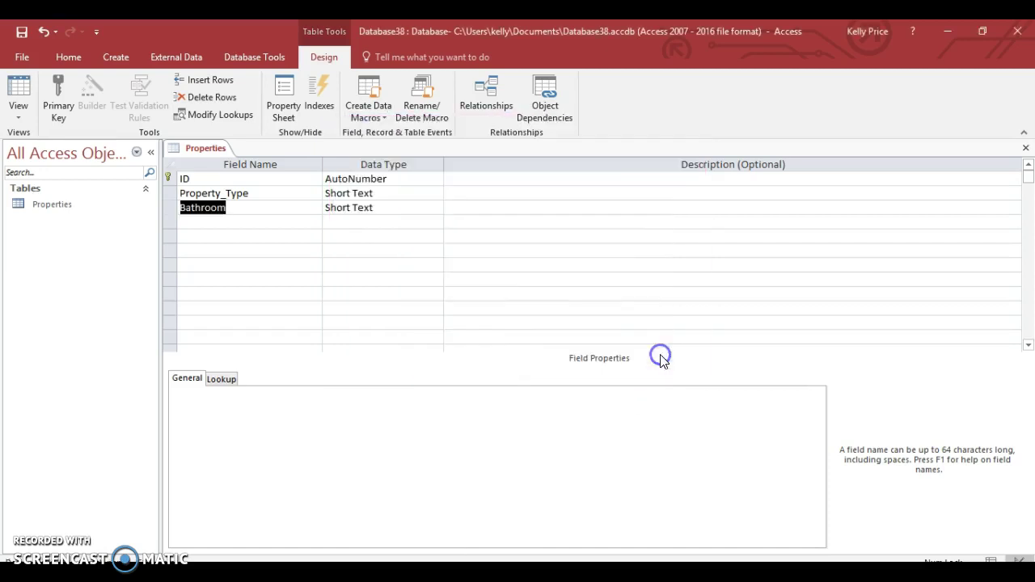
Start a third lookup with typed-in values in the empty row below Bathroom.
left_click(266, 224)
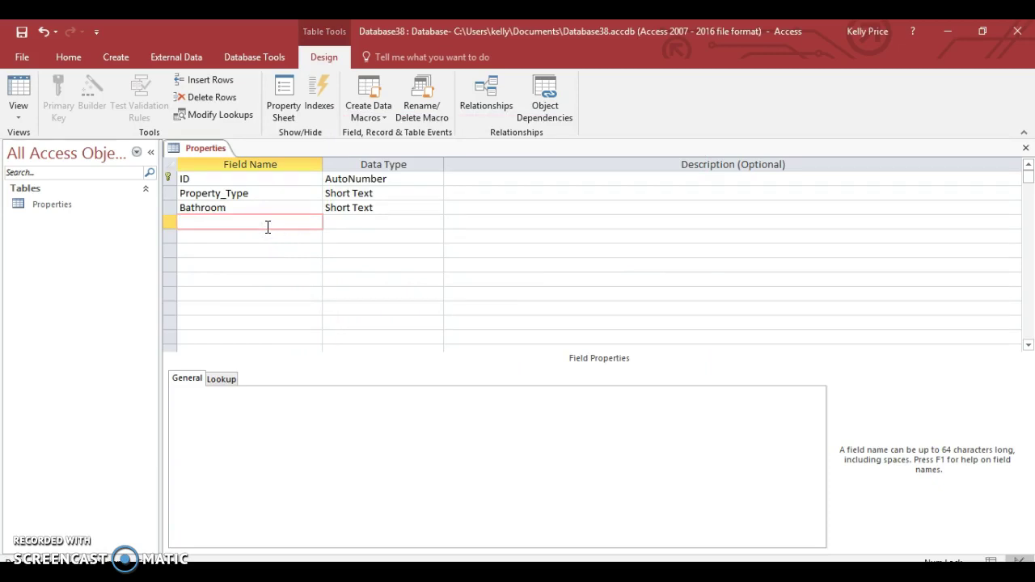
left_click(211, 115)
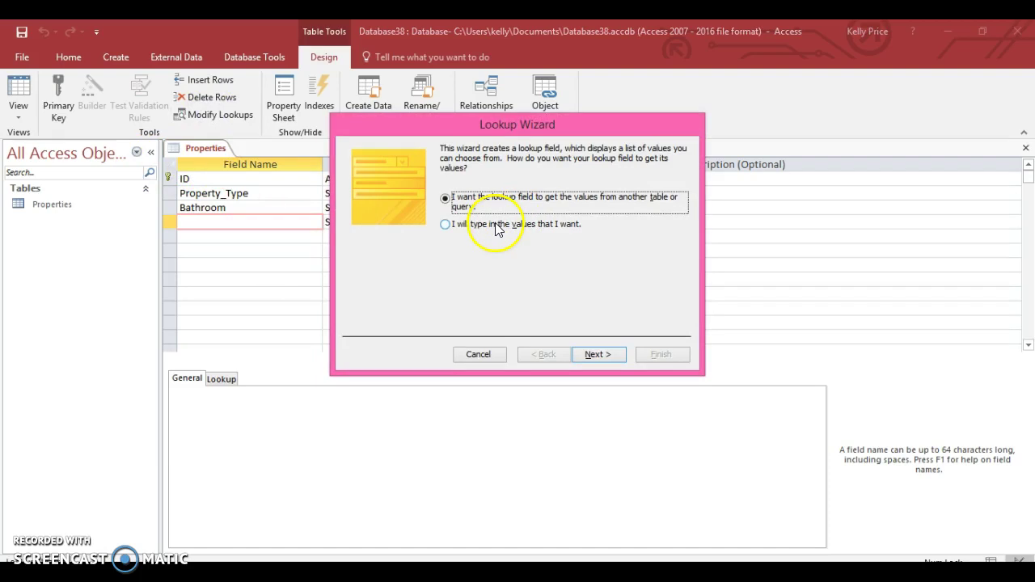
left_click(496, 230)
left_click(598, 355)
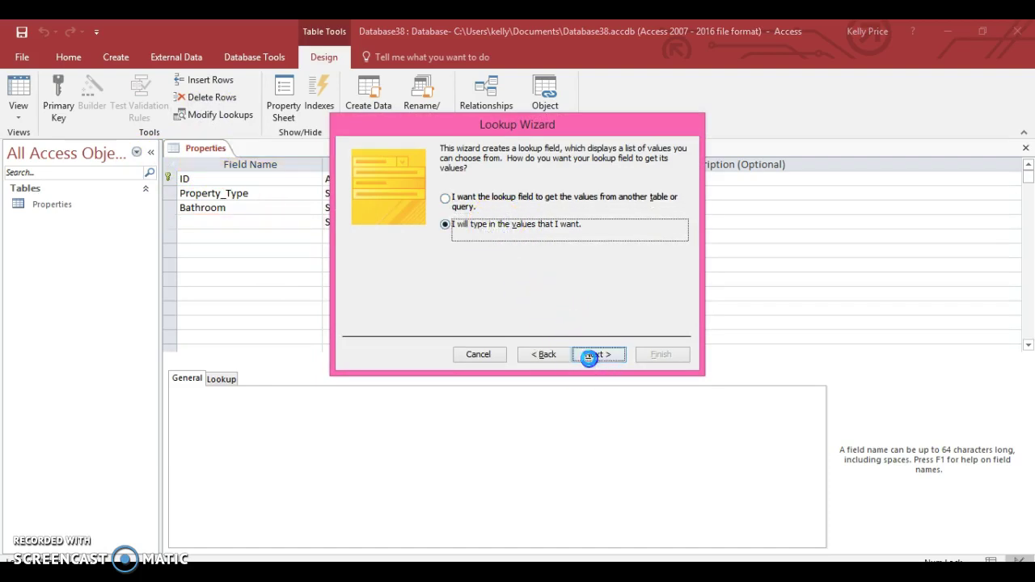
Enter Single Garage, Double Garage, Parking Space and No Garage as lookup values and finish the field with the label Garage.
left_click(413, 239)
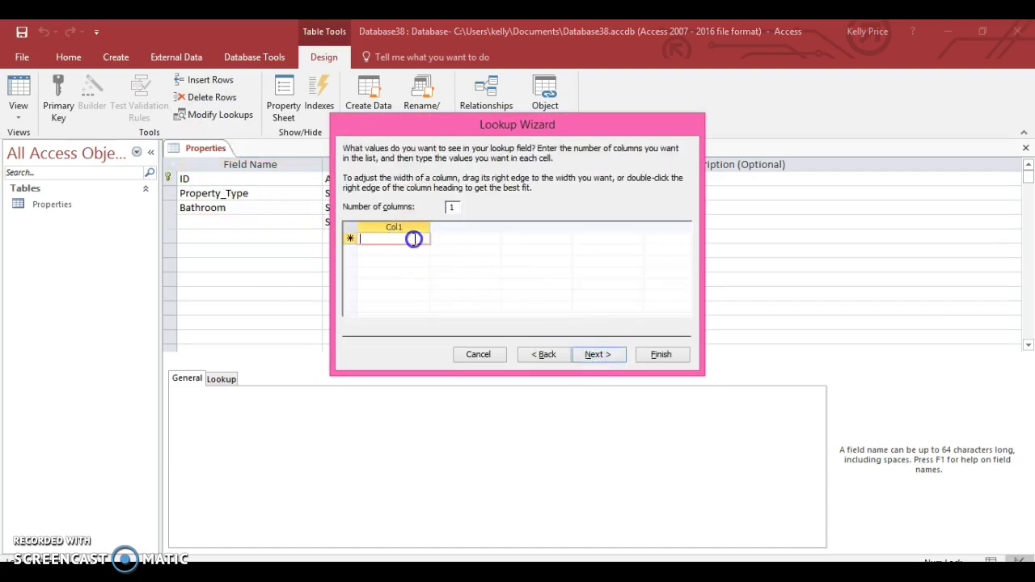
type("Single Garage")
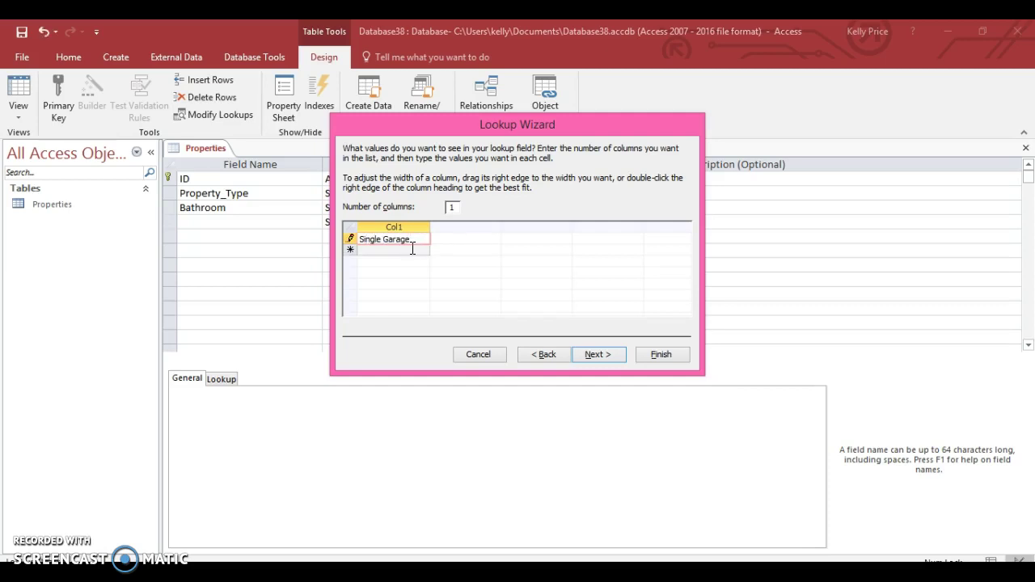
left_click(413, 249)
type("Double Garage")
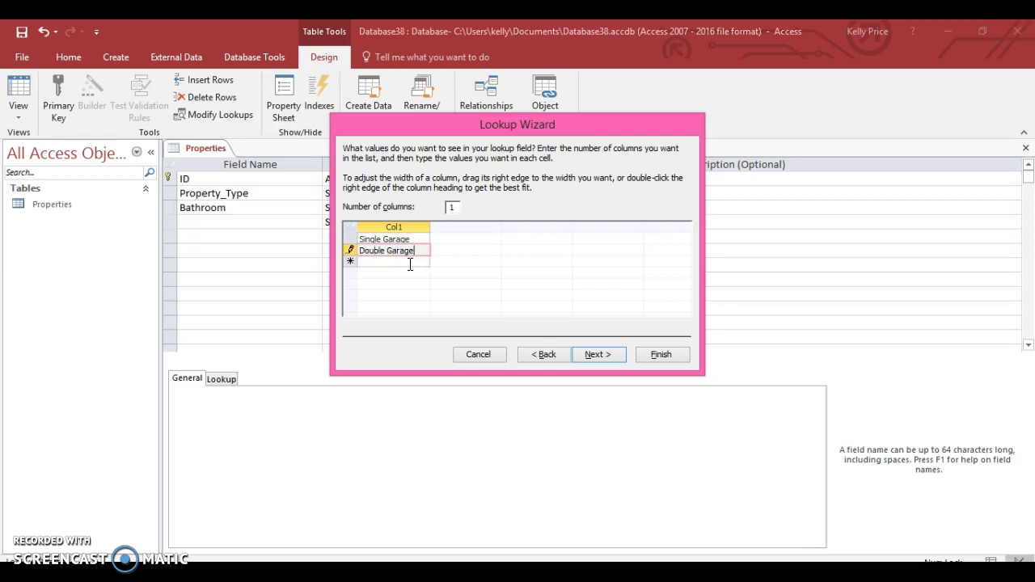
left_click(410, 263)
type("Parking Space")
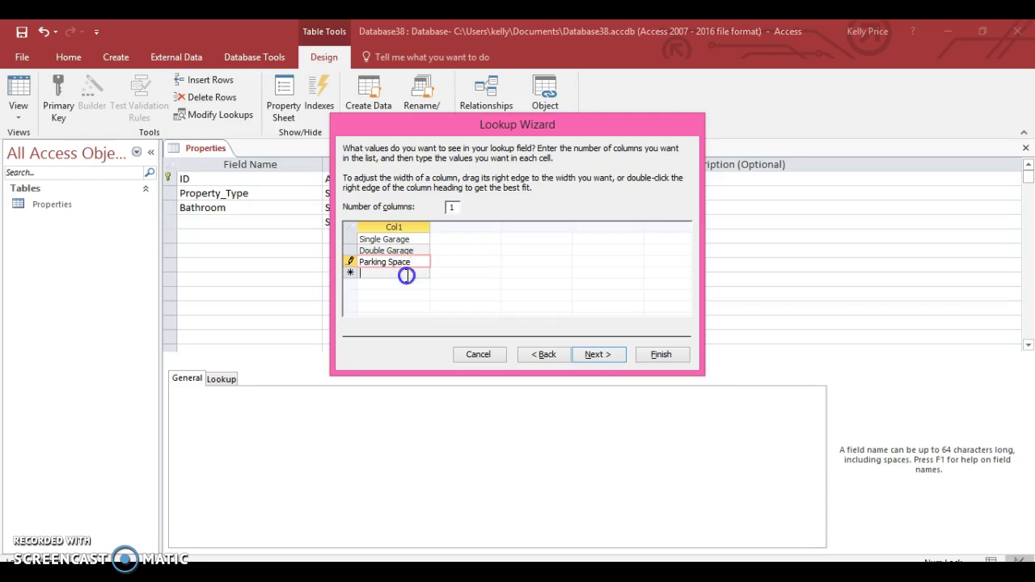
type("No Garage")
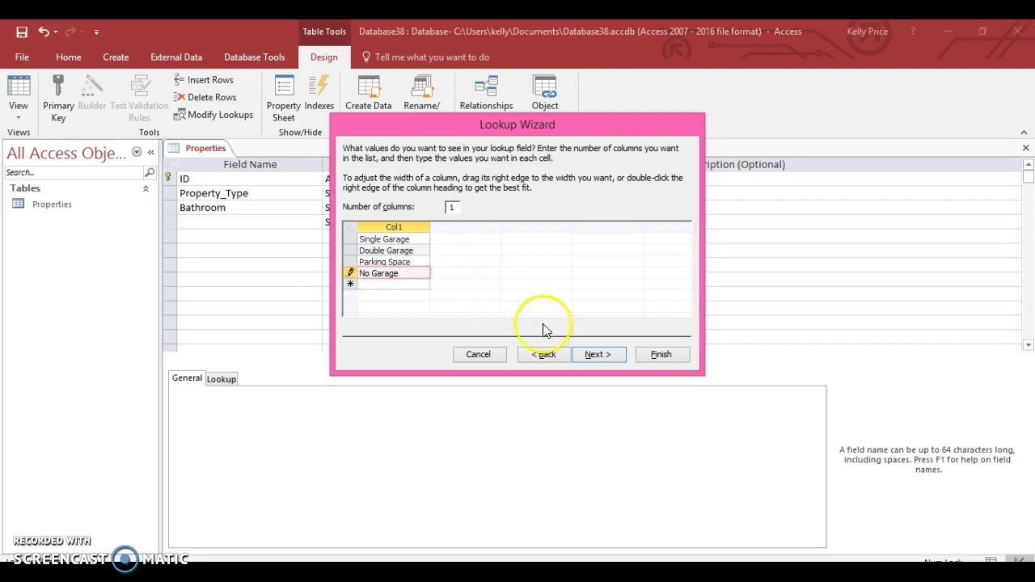
left_click(589, 354)
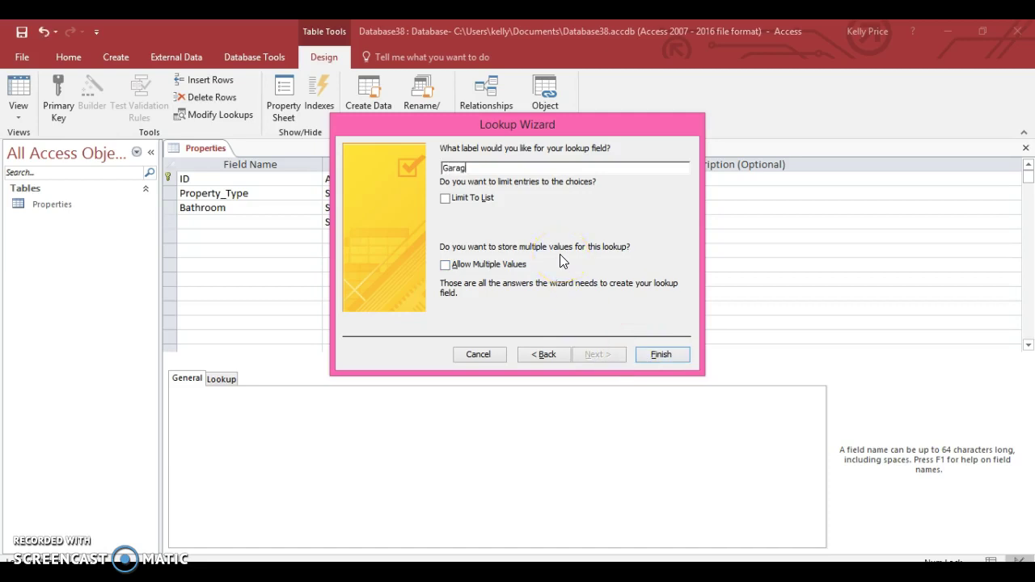
left_click(653, 355)
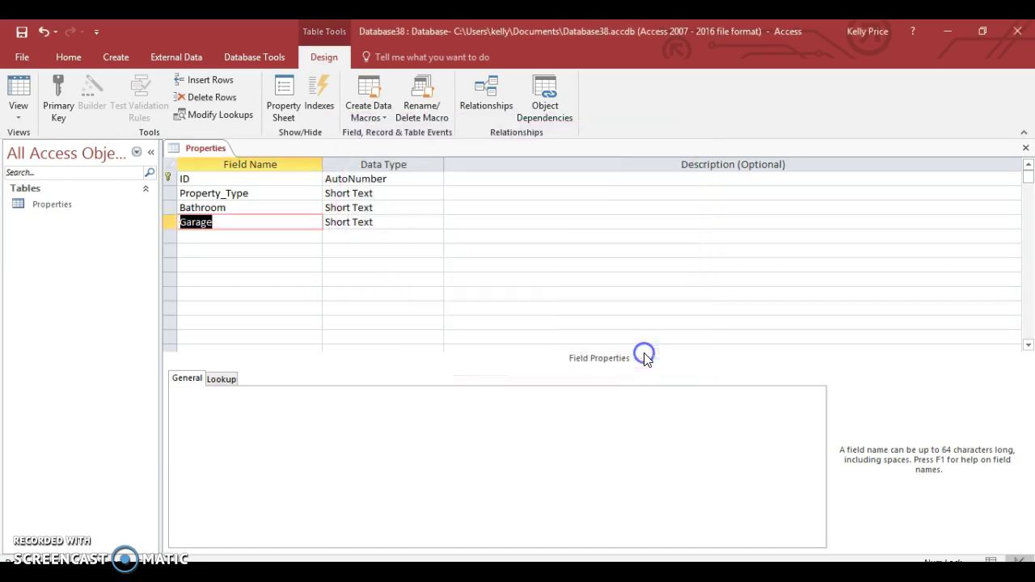
Save the Properties table into Datasheet view and choose House as the new record's Property_Type.
left_click(19, 89)
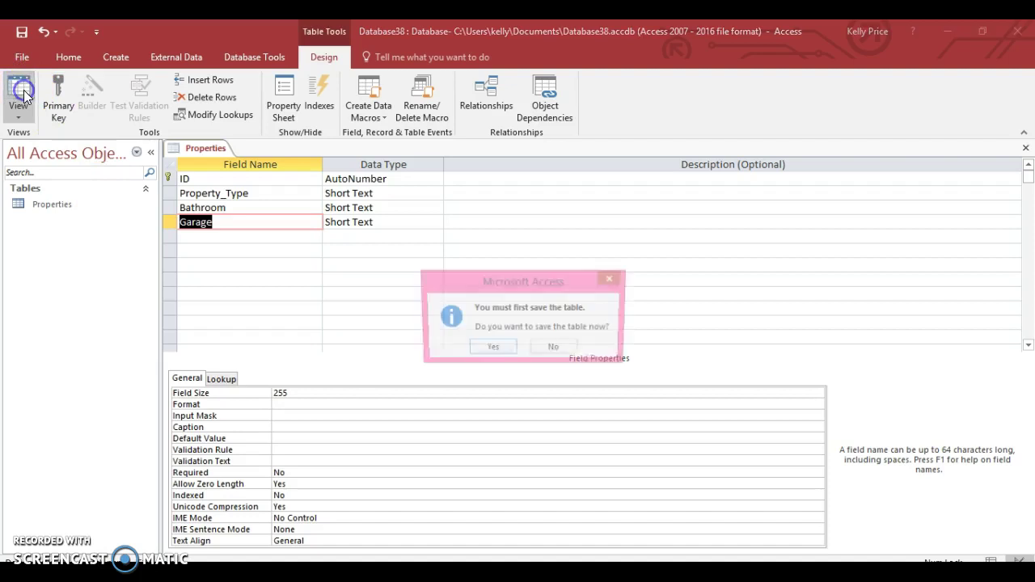
left_click(509, 348)
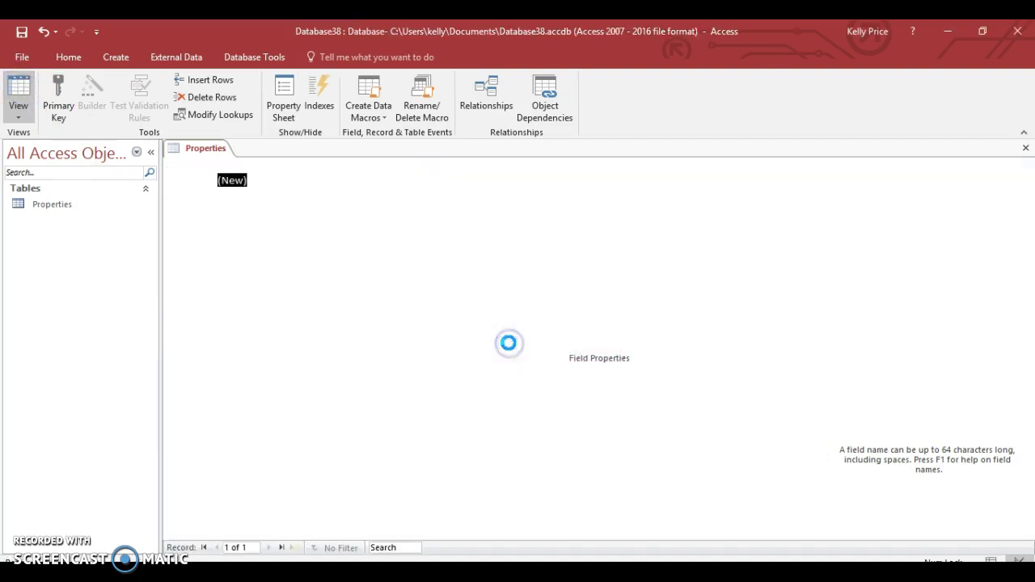
left_click(289, 180)
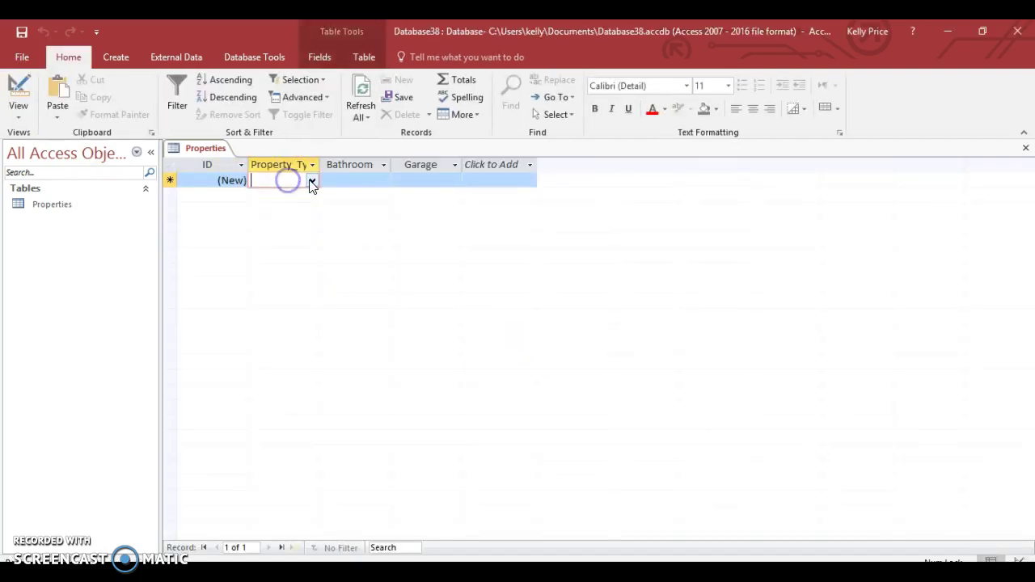
left_click(311, 181)
left_click(283, 194)
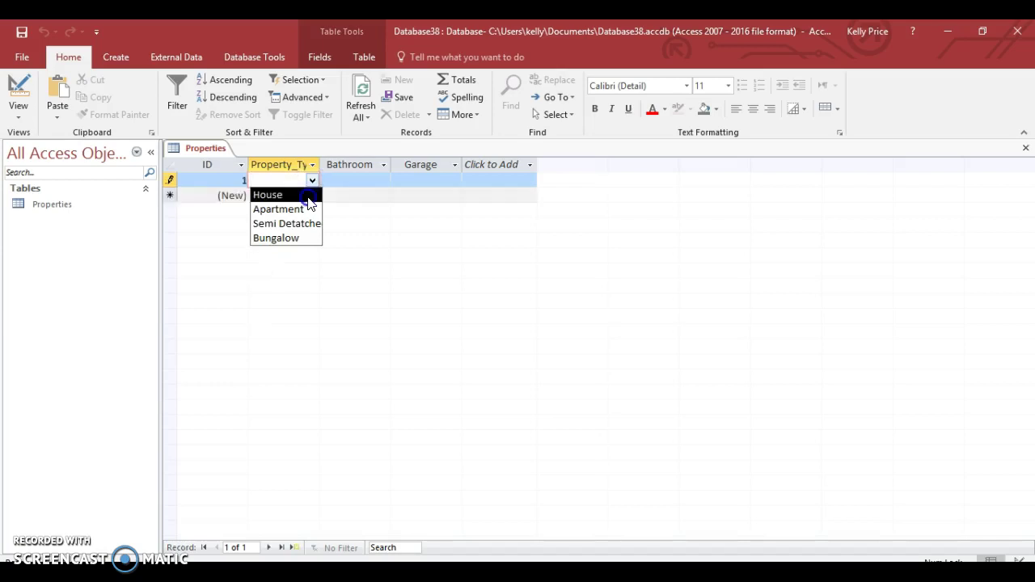
Choose Bath and Shower for the record's Bathroom field and Double Garage for its Garage field.
left_click(351, 181)
left_click(384, 181)
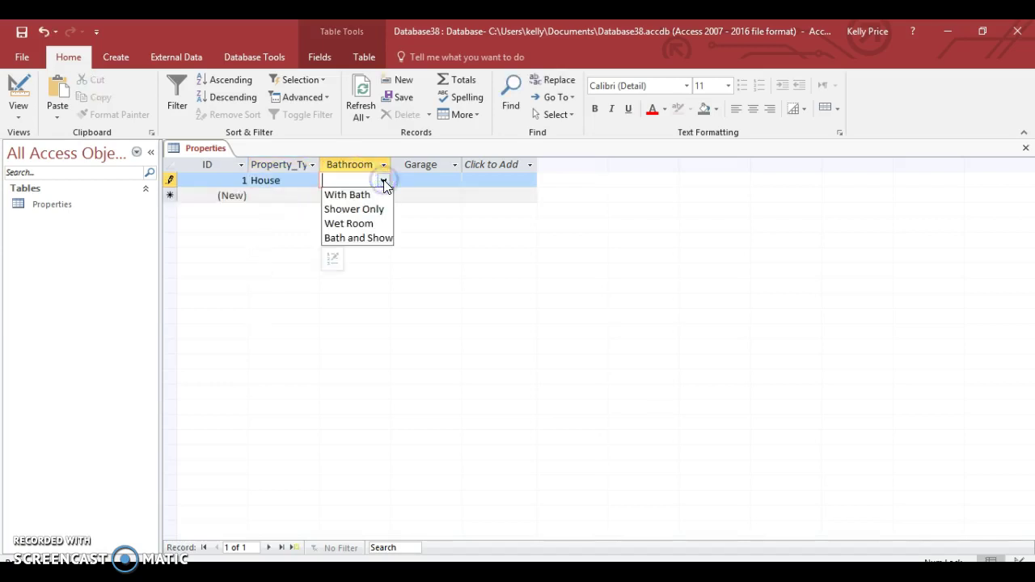
left_click(379, 236)
left_click(441, 182)
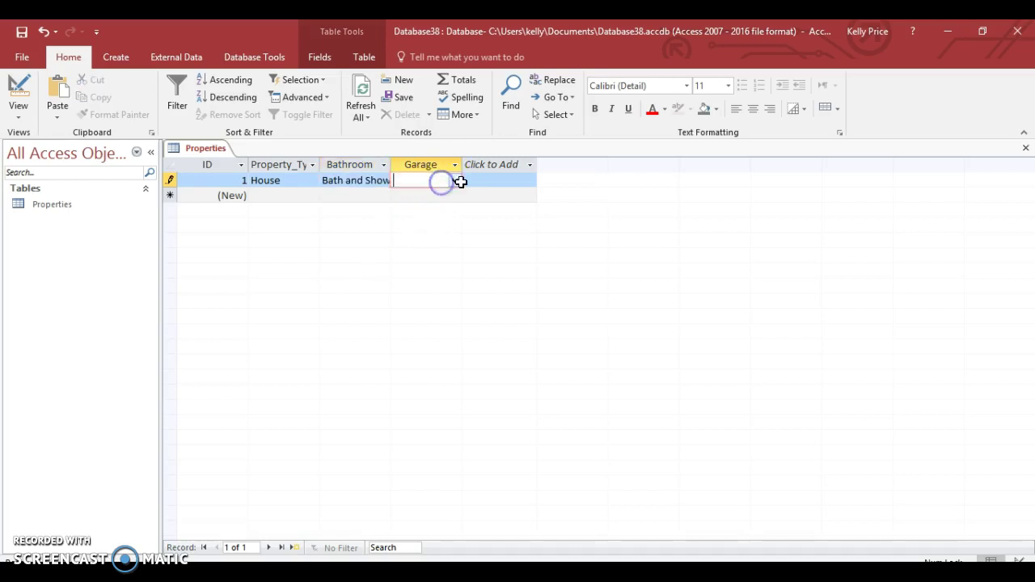
left_click(454, 180)
left_click(452, 217)
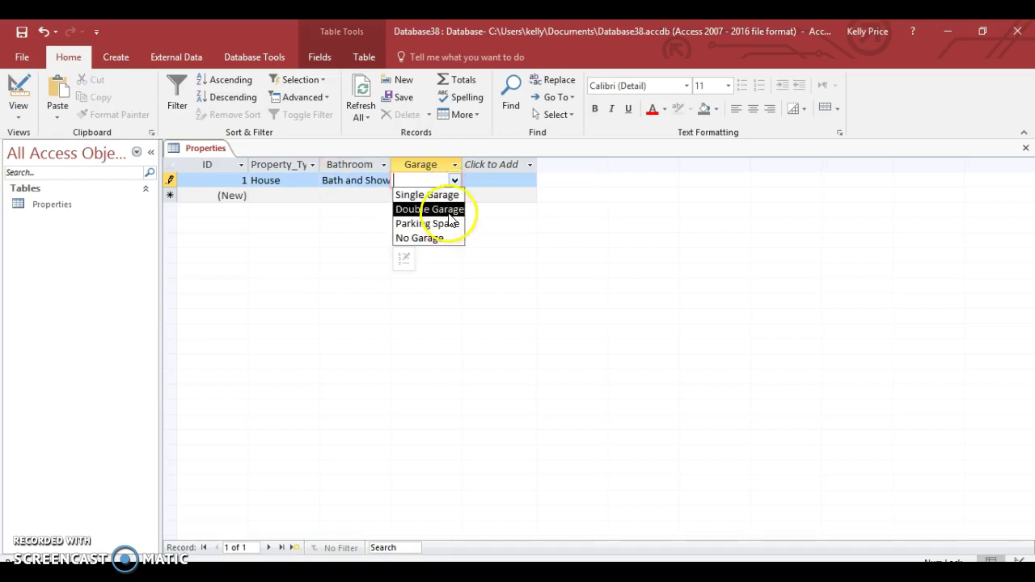